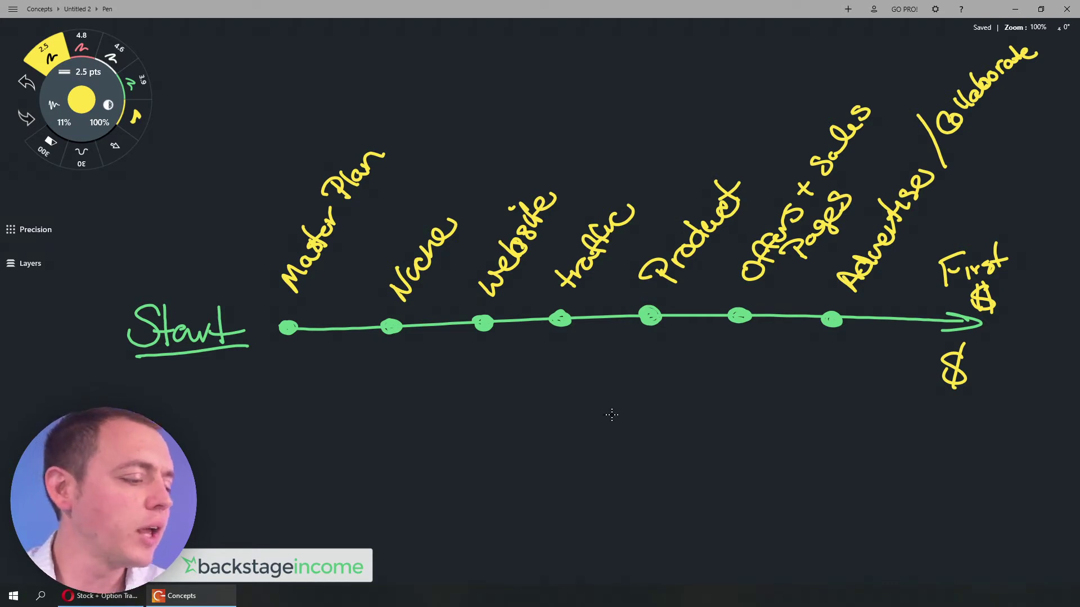
# - Handwrite the yellow blogging-course note beneath Start, with a short mark below the timeline
pyautogui.click(566, 424)
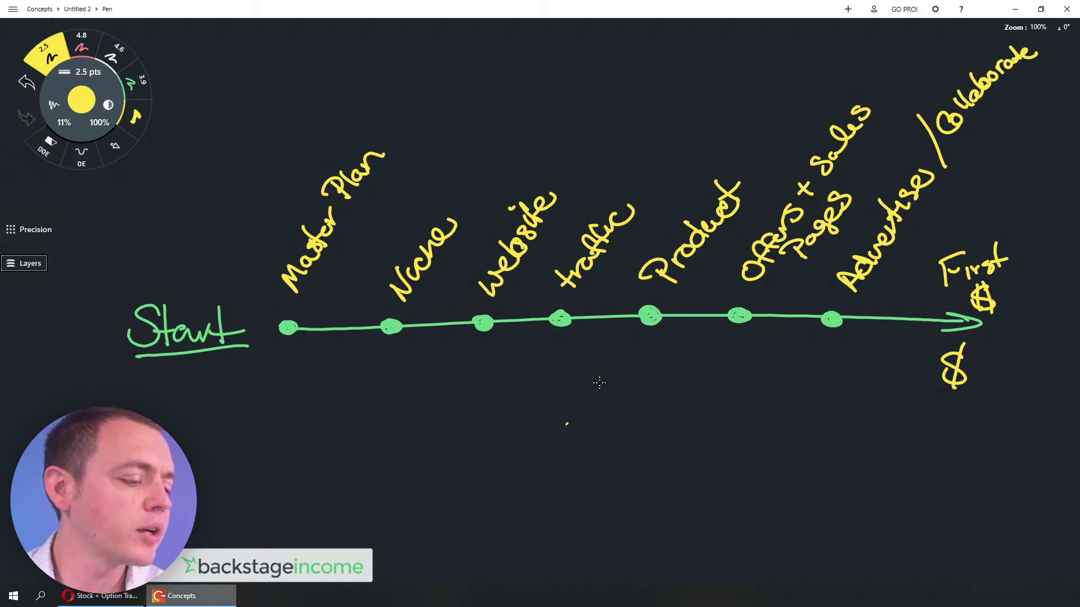
pyautogui.moveTo(616, 386); pyautogui.dragTo(630, 369)
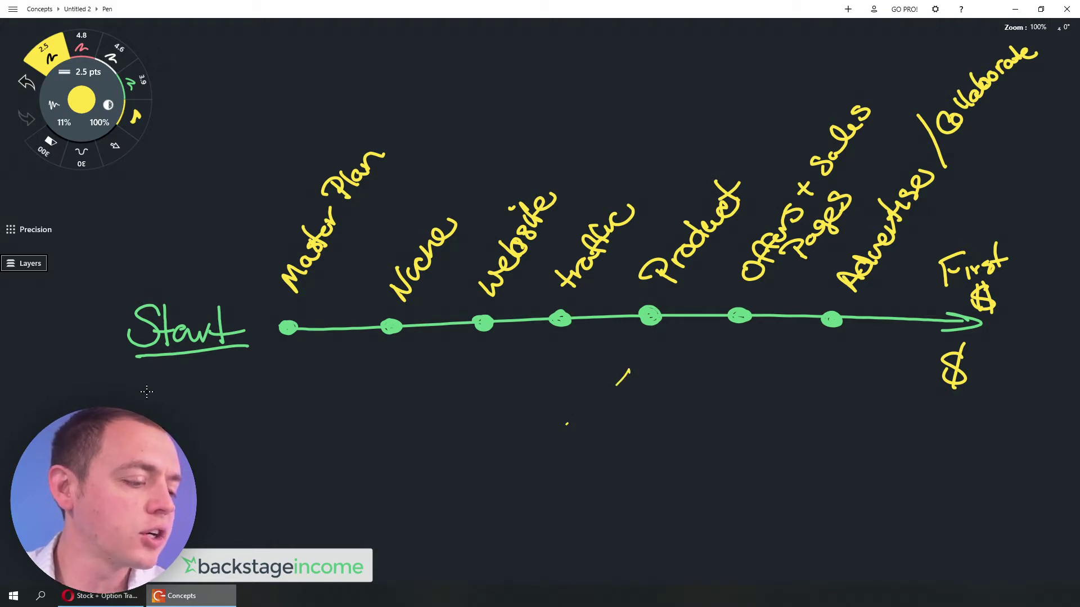
pyautogui.moveTo(71, 413); pyautogui.dragTo(110, 401)
pyautogui.moveTo(126, 389)
pyautogui.mouseDown()
pyautogui.moveTo(141, 411)
pyautogui.moveTo(224, 386)
pyautogui.moveTo(232, 417)
pyautogui.moveTo(248, 430)
pyautogui.moveTo(256, 420)
pyautogui.mouseUp()
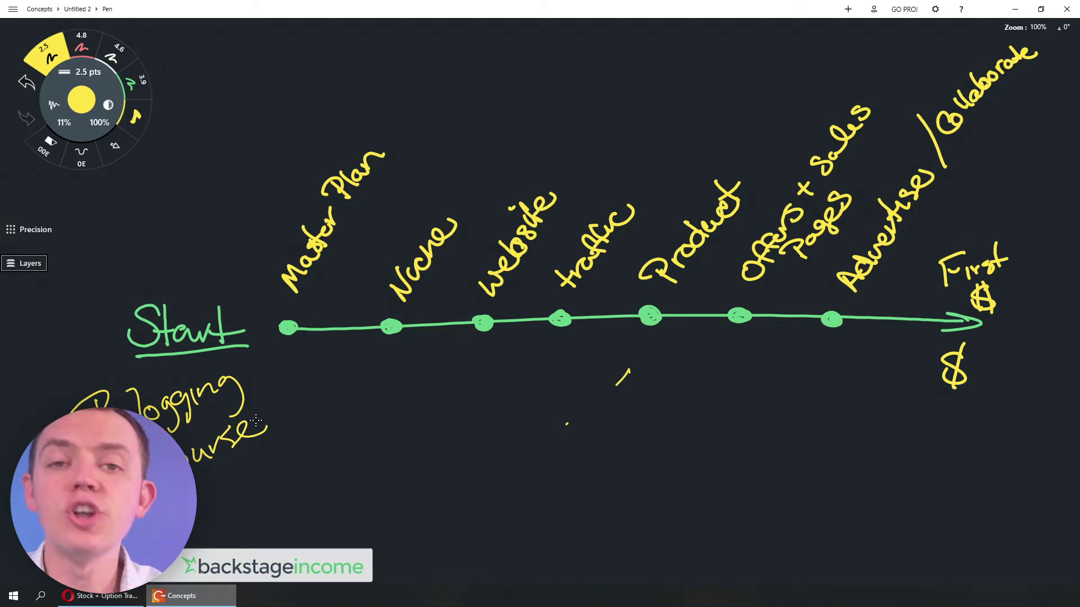
# - Write the yellow heading 'Make 1st $ Blog' across the top of the canvas
pyautogui.moveTo(279, 46)
pyautogui.mouseDown()
pyautogui.moveTo(277, 94)
pyautogui.moveTo(341, 71)
pyautogui.moveTo(378, 84)
pyautogui.mouseUp()
pyautogui.moveTo(430, 42)
pyautogui.mouseDown()
pyautogui.moveTo(447, 59)
pyautogui.moveTo(471, 50)
pyautogui.moveTo(521, 84)
pyautogui.mouseUp()
pyautogui.moveTo(518, 37); pyautogui.dragTo(519, 96)
pyautogui.moveTo(574, 44)
pyautogui.mouseDown()
pyautogui.moveTo(576, 83)
pyautogui.moveTo(585, 53)
pyautogui.moveTo(609, 82)
pyautogui.mouseUp()
pyautogui.moveTo(629, 58); pyautogui.dragTo(659, 64)
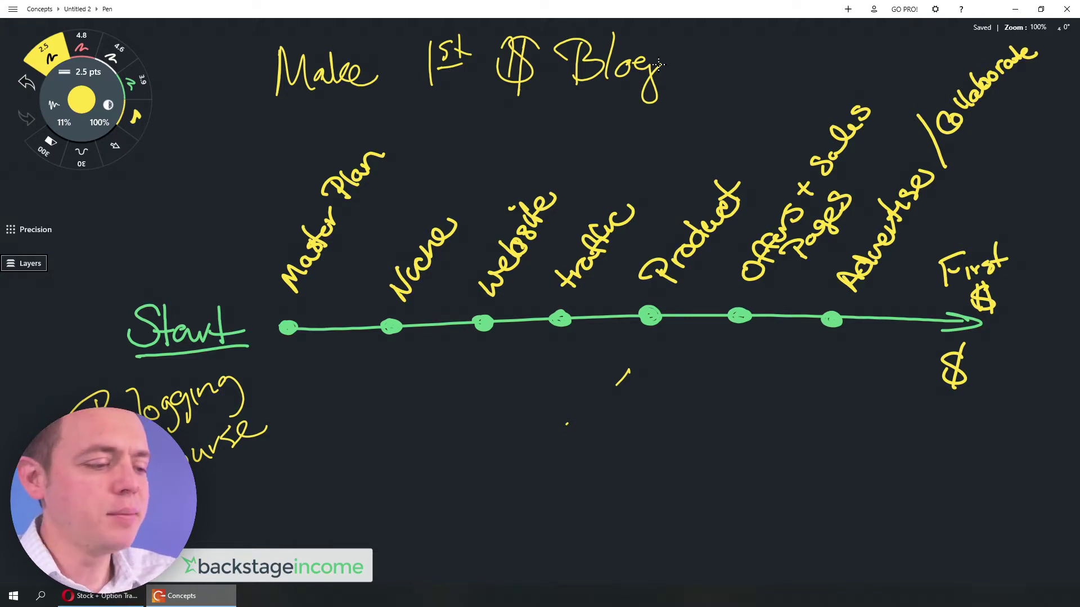
# - With a 2.2 pt white pen, circle Start and First $, and slash-underline Master Plan and Niche
pyautogui.click(114, 59)
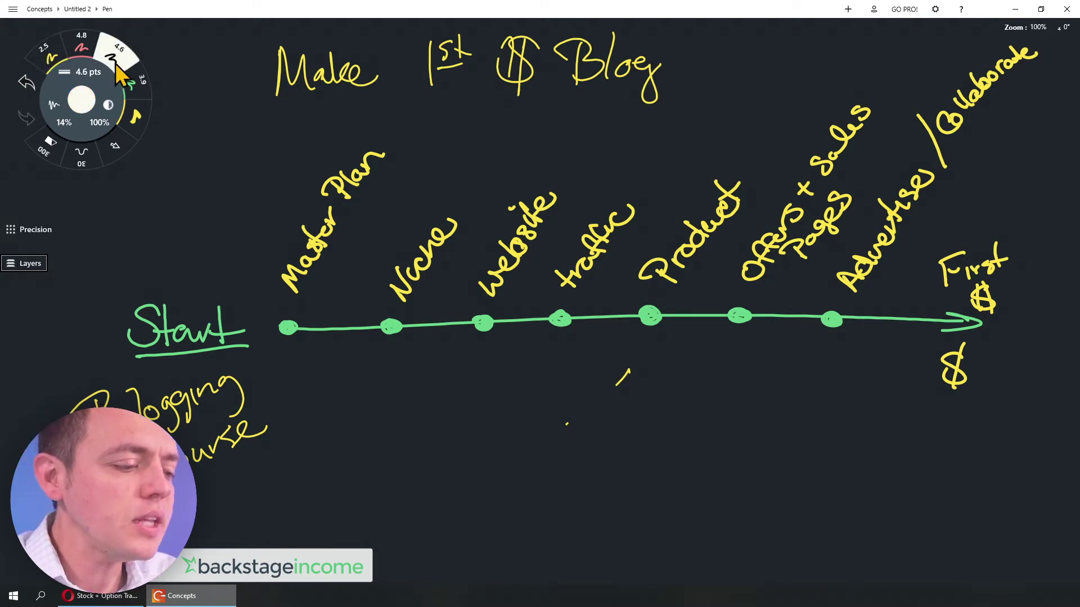
pyautogui.moveTo(88, 72); pyautogui.dragTo(79, 88)
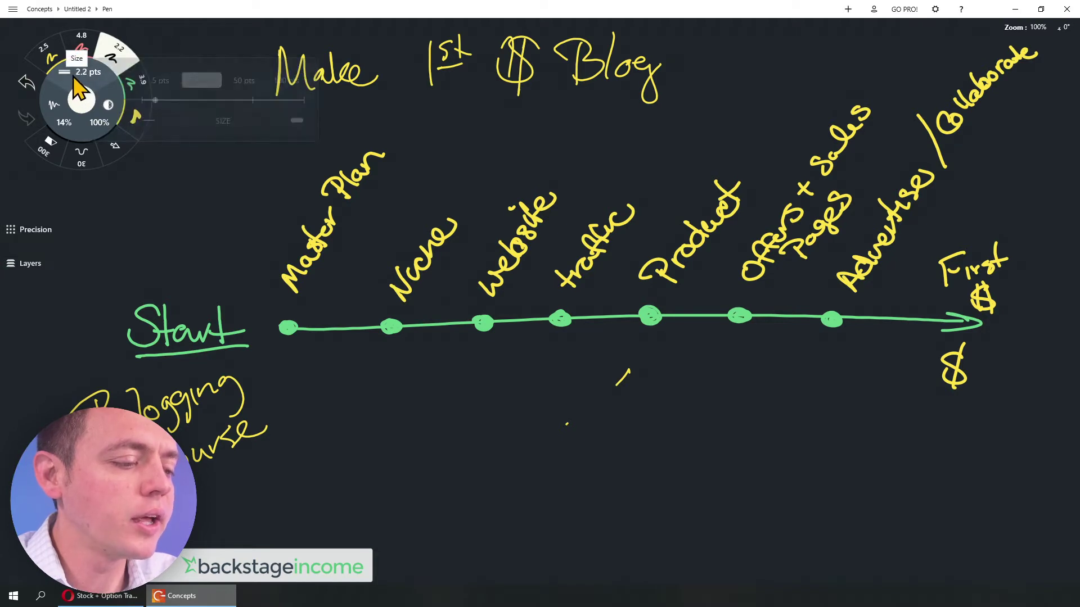
pyautogui.moveTo(238, 308)
pyautogui.mouseDown()
pyautogui.moveTo(228, 290)
pyautogui.moveTo(242, 284)
pyautogui.moveTo(60, 340)
pyautogui.mouseUp()
pyautogui.moveTo(1037, 259)
pyautogui.mouseDown()
pyautogui.moveTo(964, 415)
pyautogui.moveTo(911, 274)
pyautogui.mouseUp()
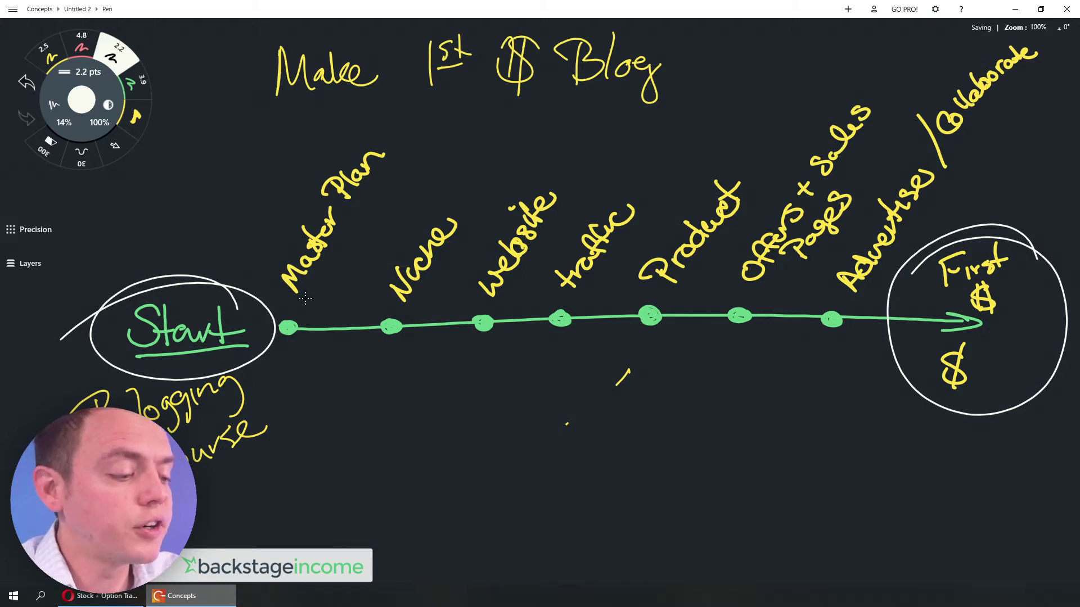
pyautogui.moveTo(302, 300); pyautogui.dragTo(347, 232)
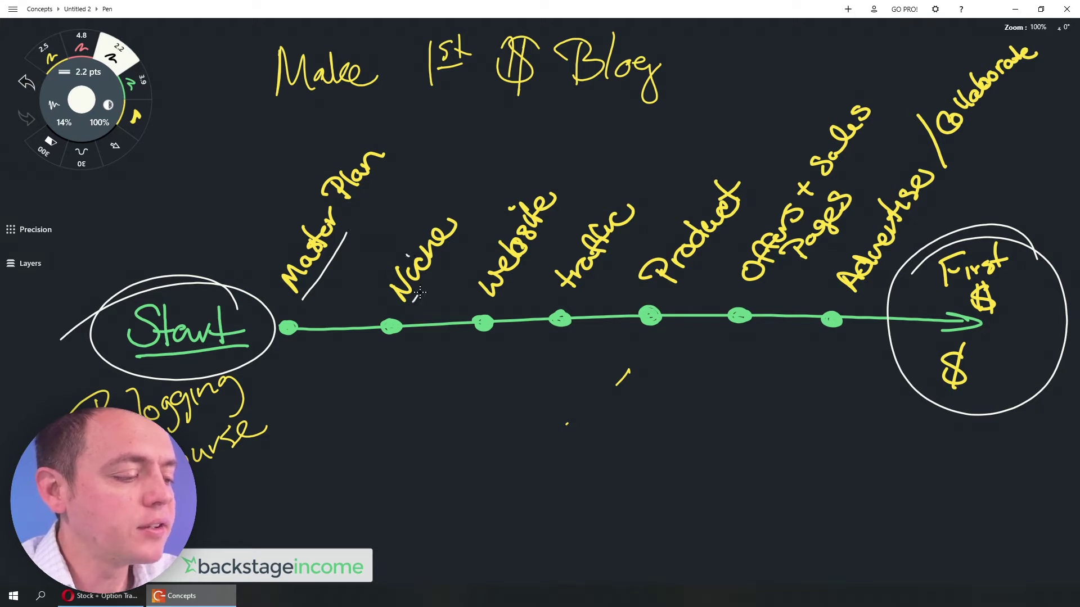
pyautogui.moveTo(413, 302); pyautogui.dragTo(455, 239)
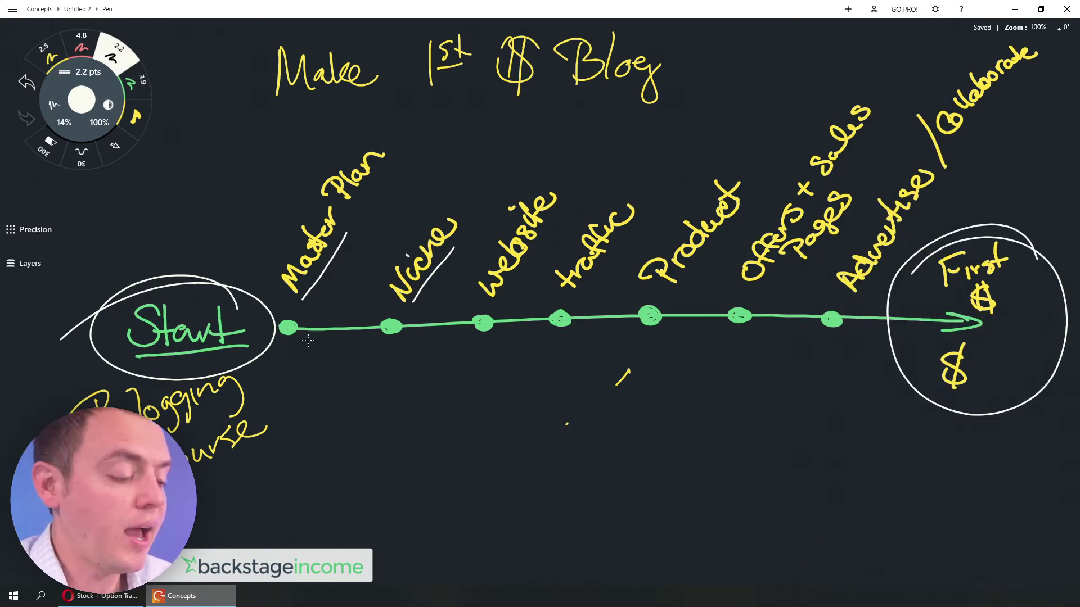
# - Draw stacks of short white module dashes under Master Plan, Niche, Website, traffic and Product
pyautogui.moveTo(310, 346); pyautogui.dragTo(340, 422)
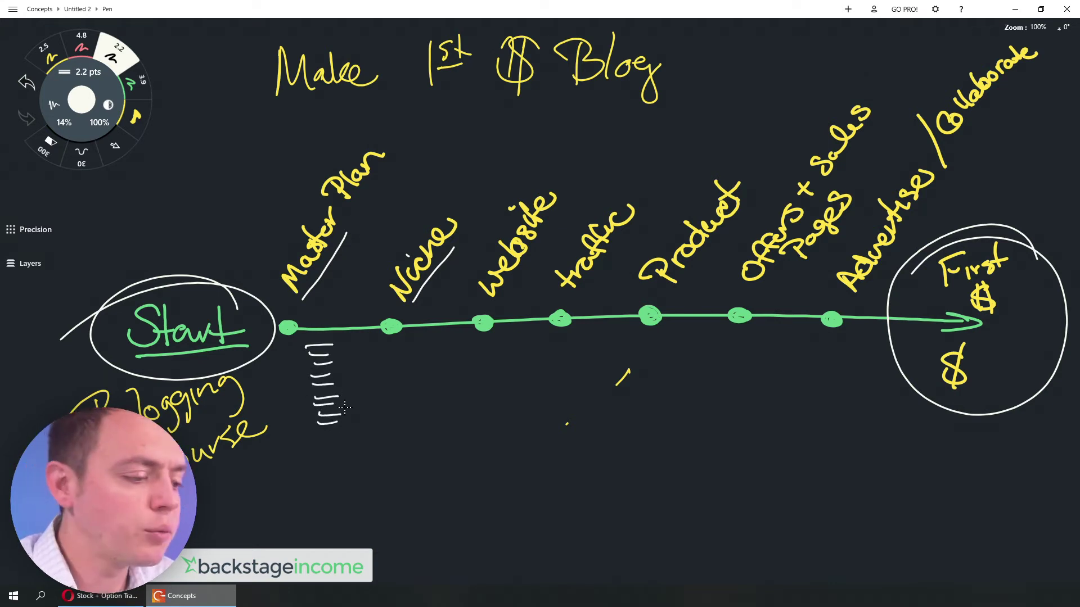
pyautogui.moveTo(401, 351)
pyautogui.mouseDown()
pyautogui.moveTo(427, 360)
pyautogui.moveTo(406, 405)
pyautogui.moveTo(419, 403)
pyautogui.mouseUp()
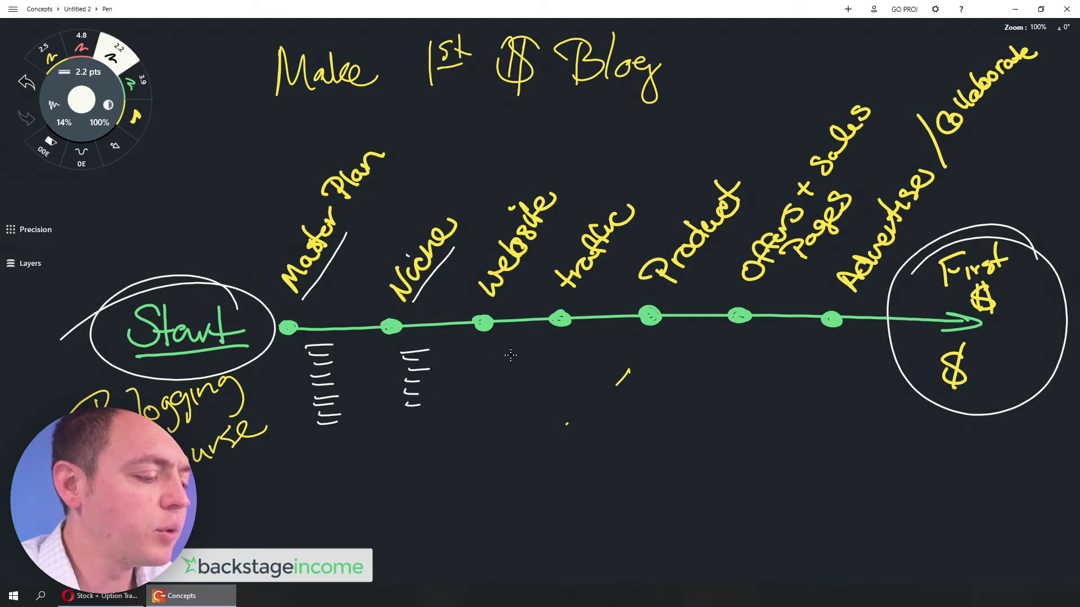
pyautogui.moveTo(485, 344)
pyautogui.mouseDown()
pyautogui.moveTo(520, 344)
pyautogui.moveTo(523, 363)
pyautogui.moveTo(500, 399)
pyautogui.moveTo(516, 401)
pyautogui.mouseUp()
pyautogui.moveTo(494, 412); pyautogui.dragTo(508, 410)
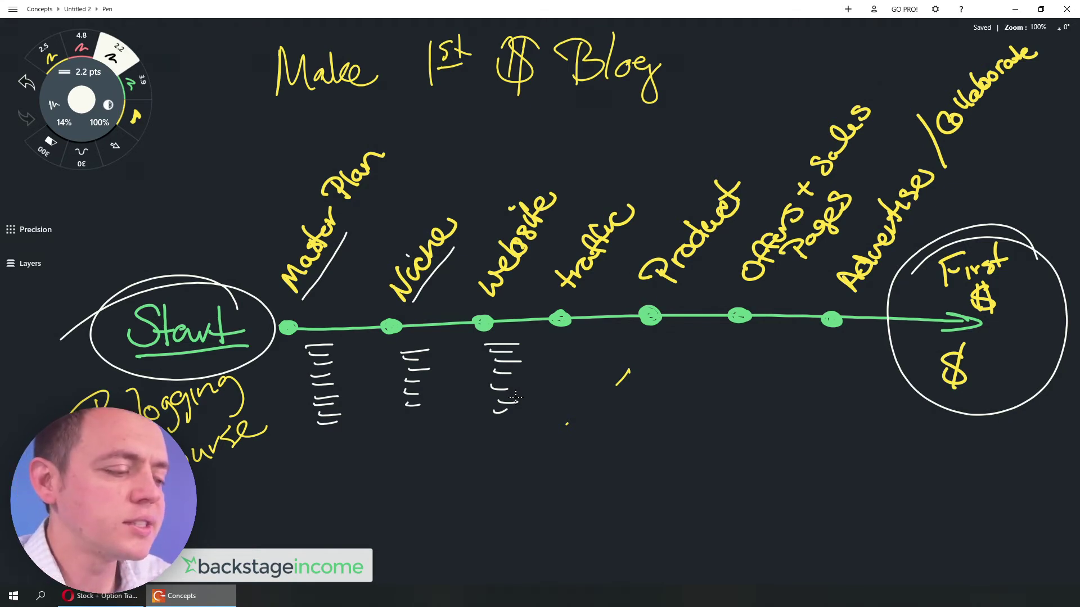
pyautogui.moveTo(562, 340); pyautogui.dragTo(596, 356)
pyautogui.moveTo(579, 364)
pyautogui.mouseDown()
pyautogui.moveTo(597, 365)
pyautogui.moveTo(596, 375)
pyautogui.mouseUp()
pyautogui.moveTo(570, 387); pyautogui.dragTo(597, 387)
pyautogui.moveTo(572, 400); pyautogui.dragTo(595, 397)
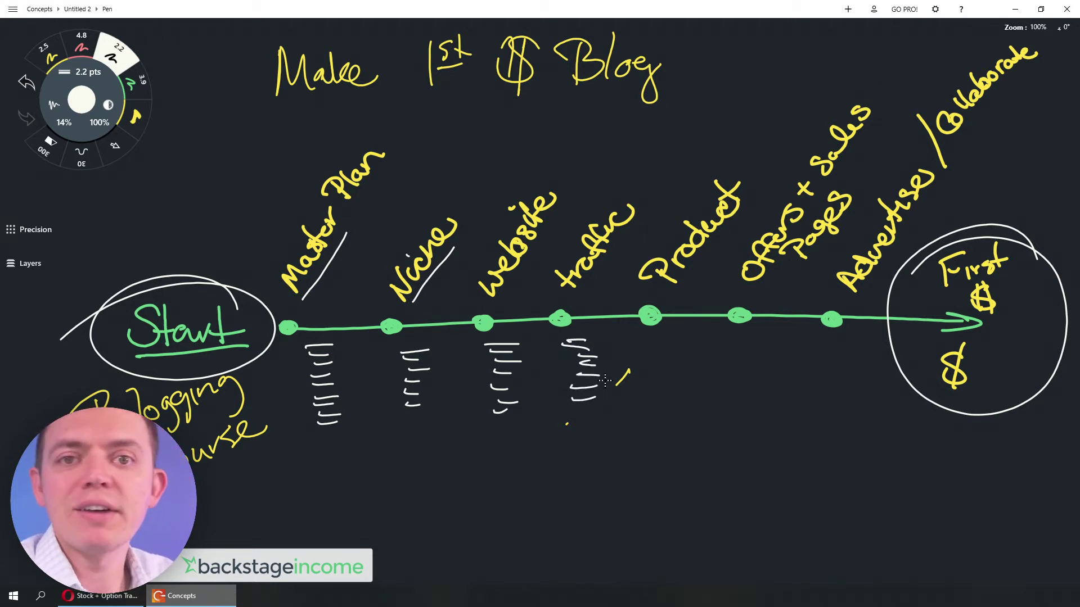
pyautogui.moveTo(652, 344); pyautogui.dragTo(687, 353)
pyautogui.moveTo(662, 360); pyautogui.dragTo(686, 369)
pyautogui.moveTo(664, 376)
pyautogui.mouseDown()
pyautogui.moveTo(687, 377)
pyautogui.moveTo(685, 386)
pyautogui.mouseUp()
pyautogui.moveTo(667, 394); pyautogui.dragTo(687, 395)
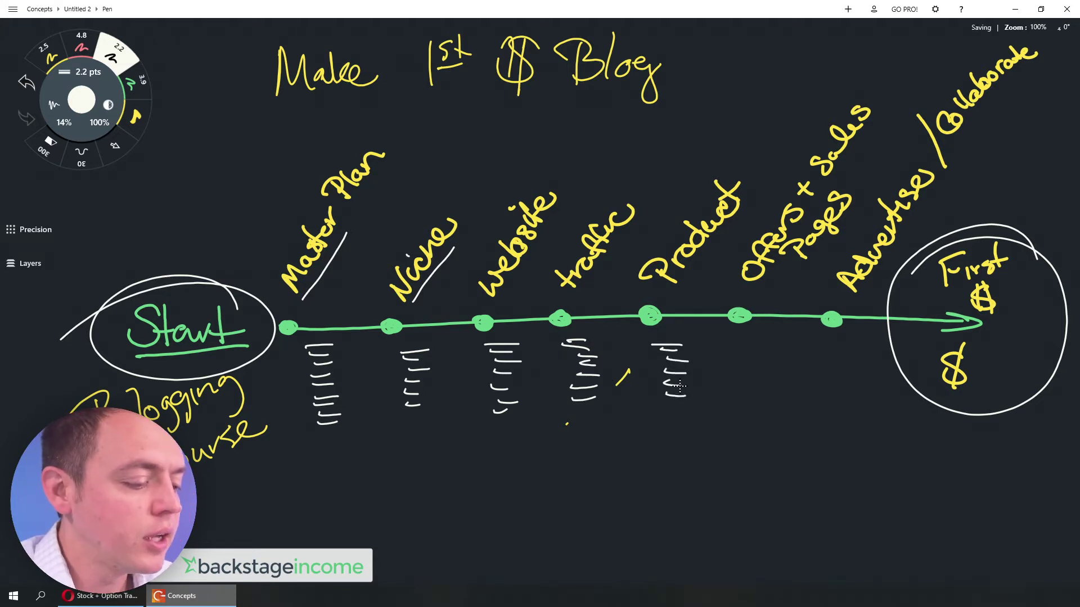
# - Underline the course note and write 'Business' under the heading with two underlines
pyautogui.moveTo(174, 471); pyautogui.dragTo(239, 454)
pyautogui.moveTo(421, 112); pyautogui.dragTo(436, 163)
pyautogui.moveTo(405, 138)
pyautogui.mouseDown()
pyautogui.moveTo(447, 111)
pyautogui.moveTo(472, 149)
pyautogui.moveTo(509, 128)
pyautogui.moveTo(522, 146)
pyautogui.moveTo(616, 117)
pyautogui.moveTo(597, 134)
pyautogui.mouseUp()
pyautogui.moveTo(624, 145)
pyautogui.mouseDown()
pyautogui.moveTo(429, 176)
pyautogui.moveTo(624, 148)
pyautogui.mouseUp()
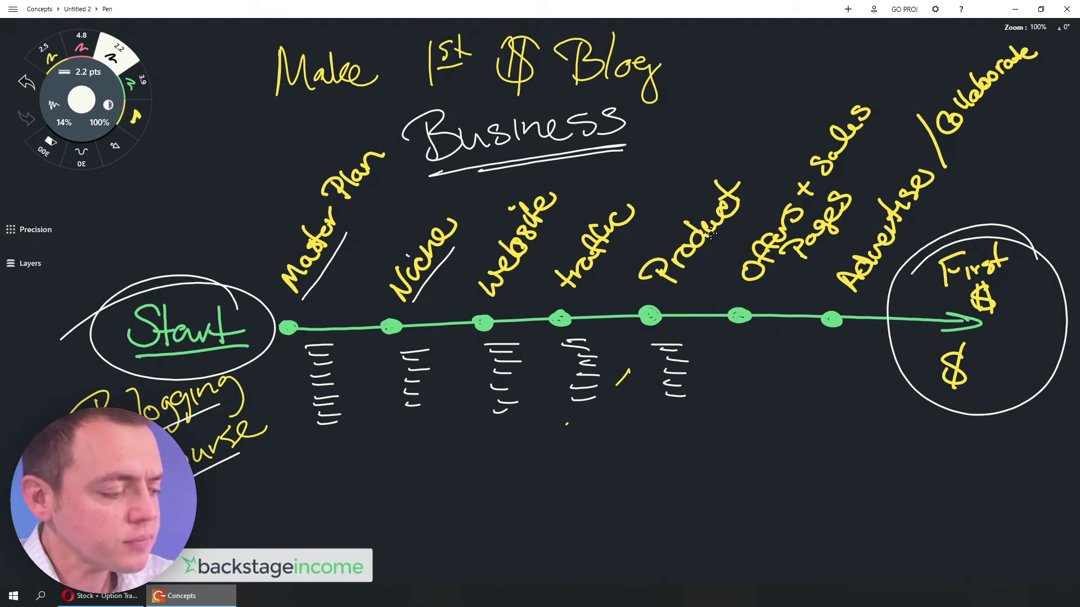
# - Handwrite an underlined '1st' above Start
pyautogui.moveTo(164, 224); pyautogui.dragTo(165, 264)
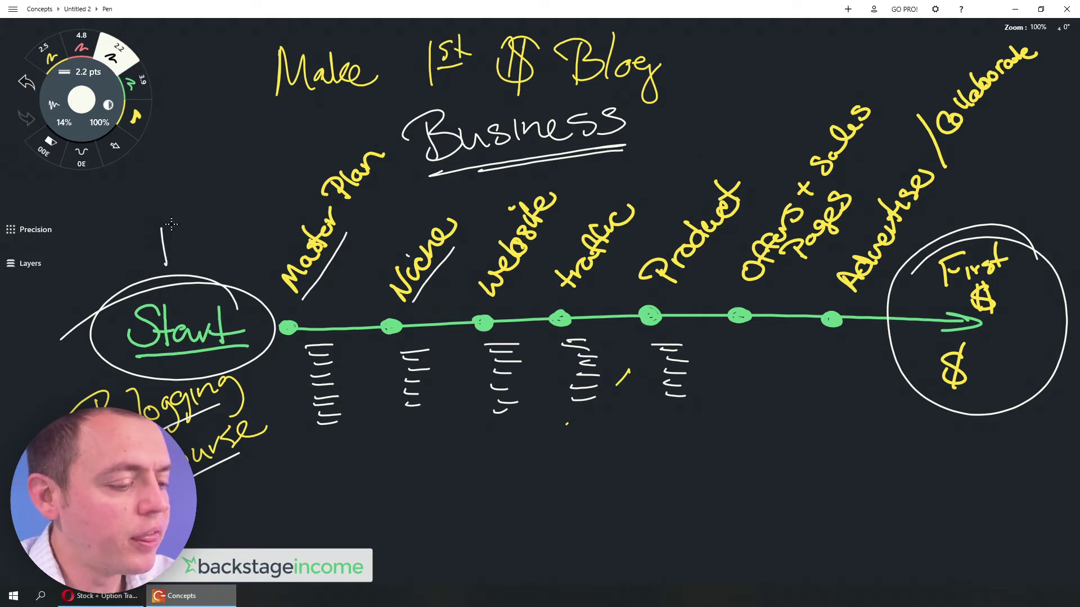
pyautogui.moveTo(184, 208)
pyautogui.mouseDown()
pyautogui.moveTo(168, 237)
pyautogui.moveTo(189, 230)
pyautogui.mouseUp()
pyautogui.moveTo(178, 221); pyautogui.dragTo(207, 218)
pyautogui.moveTo(169, 256); pyautogui.dragTo(223, 231)
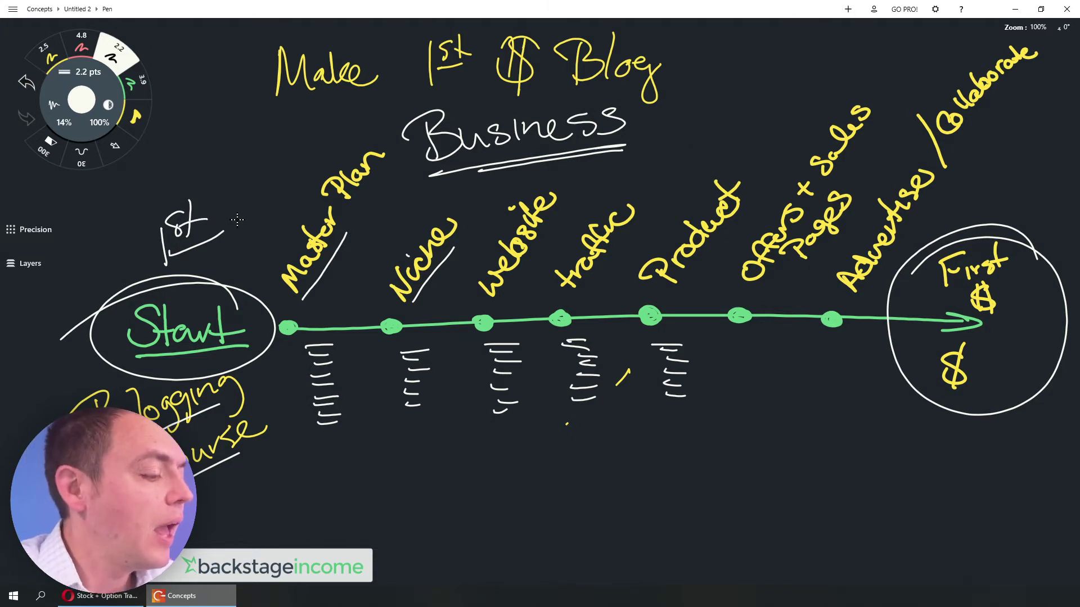
# - Draw module dashes under the Offers + Sales Pages and Advertise nodes
pyautogui.moveTo(738, 342); pyautogui.dragTo(773, 341)
pyautogui.moveTo(764, 348); pyautogui.dragTo(751, 361)
pyautogui.moveTo(768, 366); pyautogui.dragTo(750, 378)
pyautogui.moveTo(819, 340)
pyautogui.mouseDown()
pyautogui.moveTo(854, 343)
pyautogui.moveTo(831, 351)
pyautogui.mouseUp()
pyautogui.moveTo(851, 357); pyautogui.dragTo(828, 359)
pyautogui.moveTo(850, 364); pyautogui.dragTo(831, 366)
pyautogui.moveTo(831, 371); pyautogui.dragTo(860, 383)
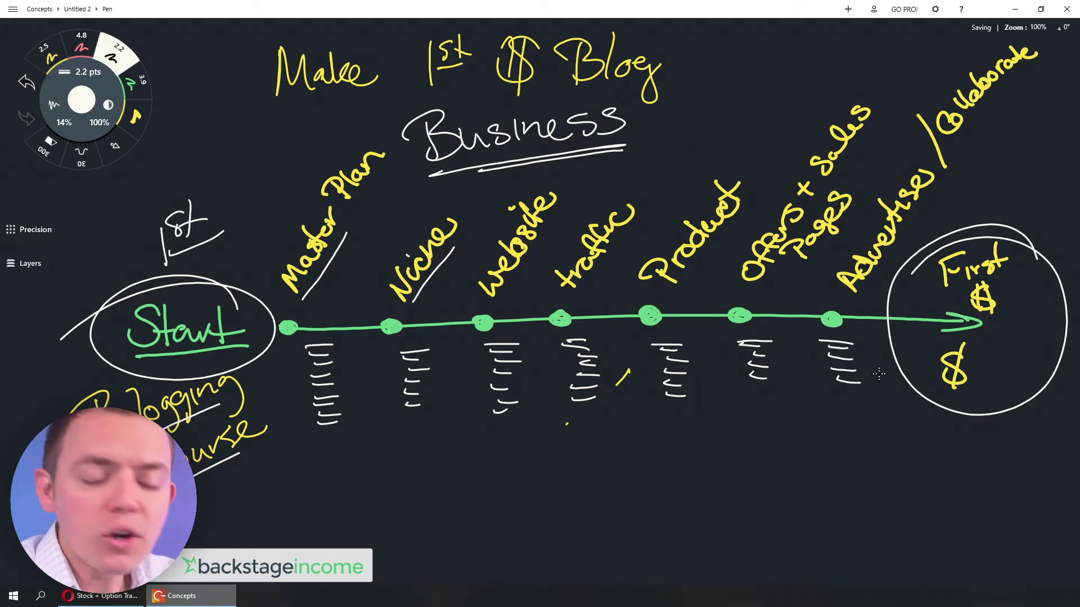
# - Add an arrow to Master Plan topped by a circled star and a 'PreP' label
pyautogui.moveTo(262, 162)
pyautogui.mouseDown()
pyautogui.moveTo(256, 213)
pyautogui.moveTo(275, 282)
pyautogui.moveTo(281, 242)
pyautogui.mouseUp()
pyautogui.moveTo(260, 146)
pyautogui.mouseDown()
pyautogui.moveTo(268, 163)
pyautogui.moveTo(284, 149)
pyautogui.moveTo(275, 169)
pyautogui.mouseUp()
pyautogui.moveTo(281, 122)
pyautogui.mouseDown()
pyautogui.moveTo(247, 163)
pyautogui.moveTo(279, 175)
pyautogui.moveTo(262, 148)
pyautogui.moveTo(198, 146)
pyautogui.moveTo(194, 160)
pyautogui.moveTo(249, 132)
pyautogui.moveTo(248, 121)
pyautogui.mouseUp()
pyautogui.moveTo(223, 176); pyautogui.dragTo(262, 117)
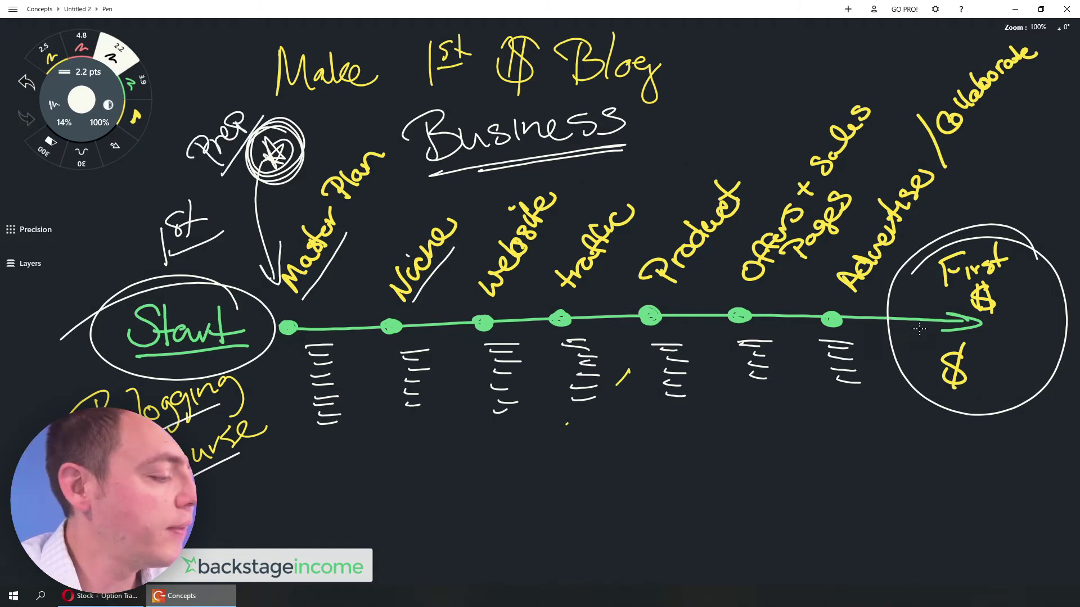
# - Draw a curved arrow into the First $ circle and write 'Aco Grow' beneath it
pyautogui.moveTo(950, 448)
pyautogui.mouseDown()
pyautogui.moveTo(973, 436)
pyautogui.moveTo(1018, 331)
pyautogui.moveTo(1029, 363)
pyautogui.mouseUp()
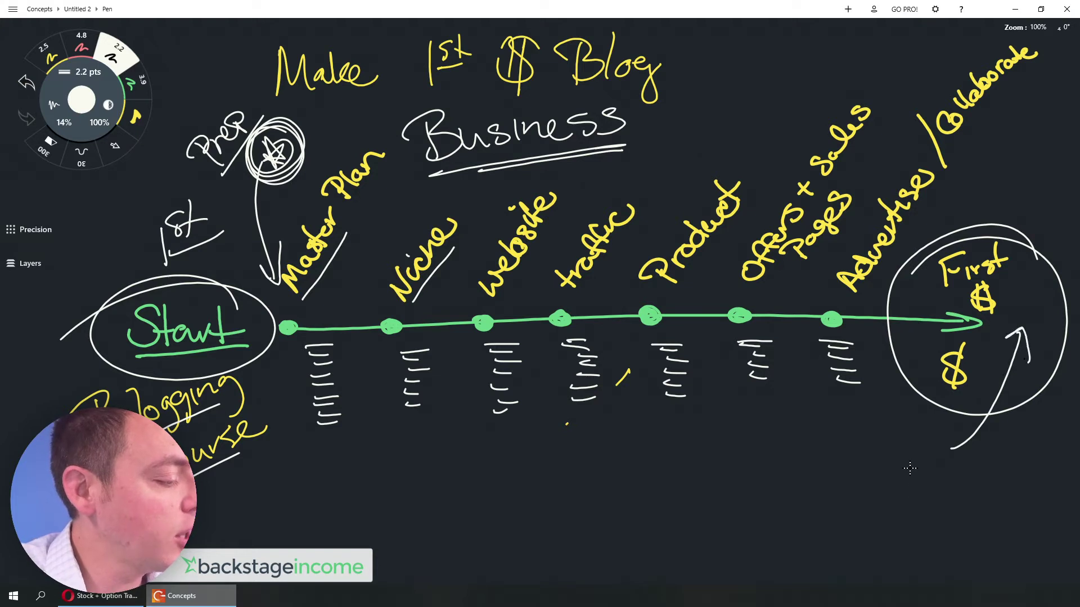
pyautogui.moveTo(911, 458)
pyautogui.mouseDown()
pyautogui.moveTo(922, 489)
pyautogui.moveTo(926, 481)
pyautogui.mouseUp()
pyautogui.moveTo(949, 469); pyautogui.dragTo(950, 491)
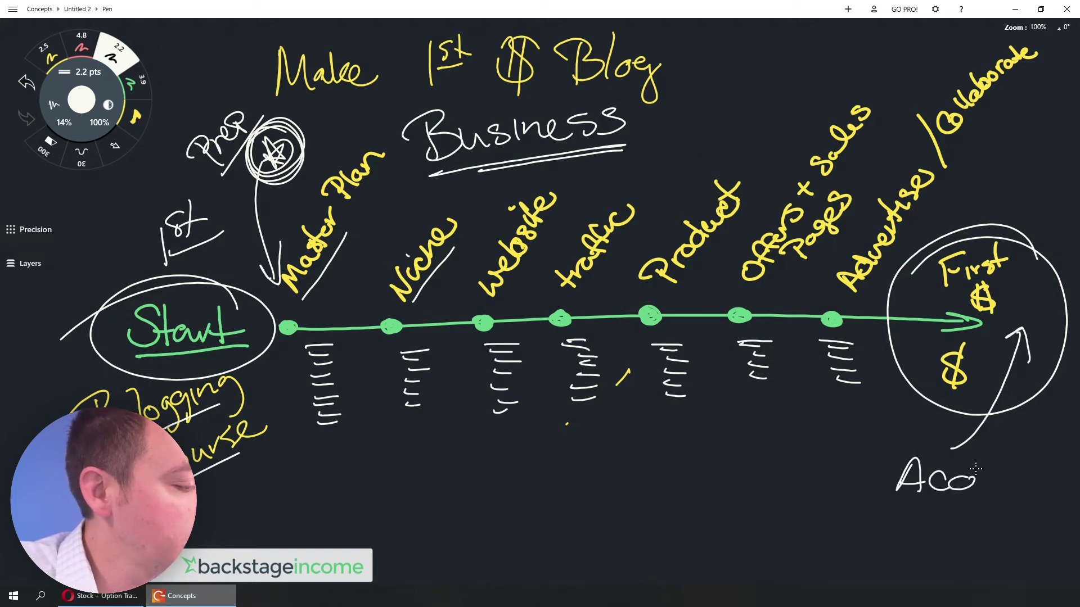
pyautogui.moveTo(902, 509)
pyautogui.mouseDown()
pyautogui.moveTo(906, 526)
pyautogui.moveTo(951, 526)
pyautogui.moveTo(1053, 495)
pyautogui.moveTo(1076, 453)
pyautogui.moveTo(1073, 477)
pyautogui.mouseUp()
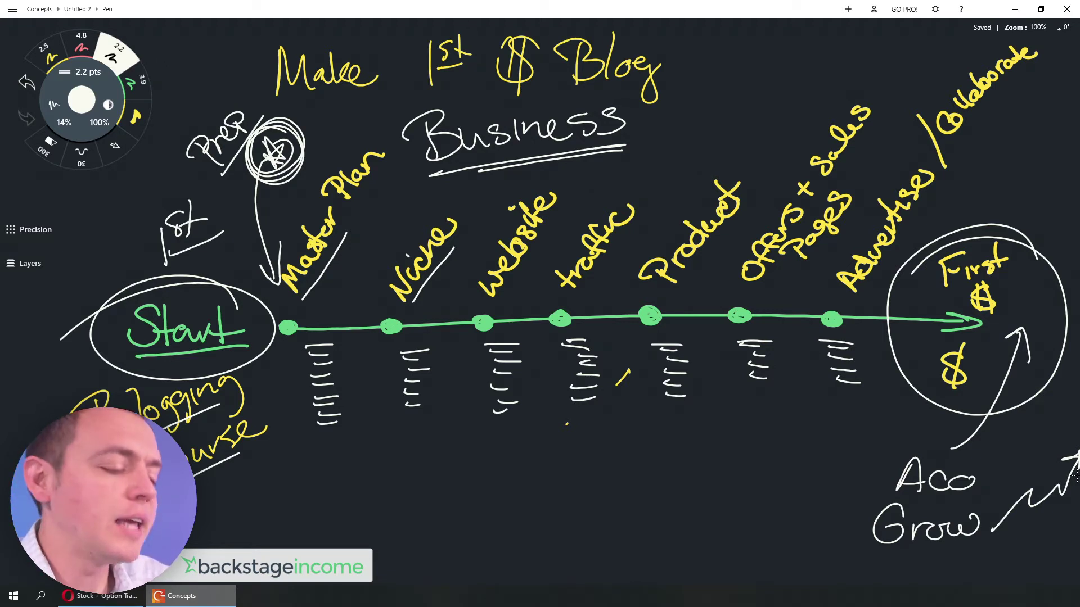
# - Handwrite the '30 day?' and '60-90 day' timeframe notes beneath the timeline
pyautogui.moveTo(344, 468); pyautogui.dragTo(351, 503)
pyautogui.moveTo(393, 470); pyautogui.dragTo(445, 485)
pyautogui.moveTo(456, 474); pyautogui.dragTo(487, 490)
pyautogui.moveTo(487, 447); pyautogui.dragTo(503, 464)
pyautogui.click(505, 473)
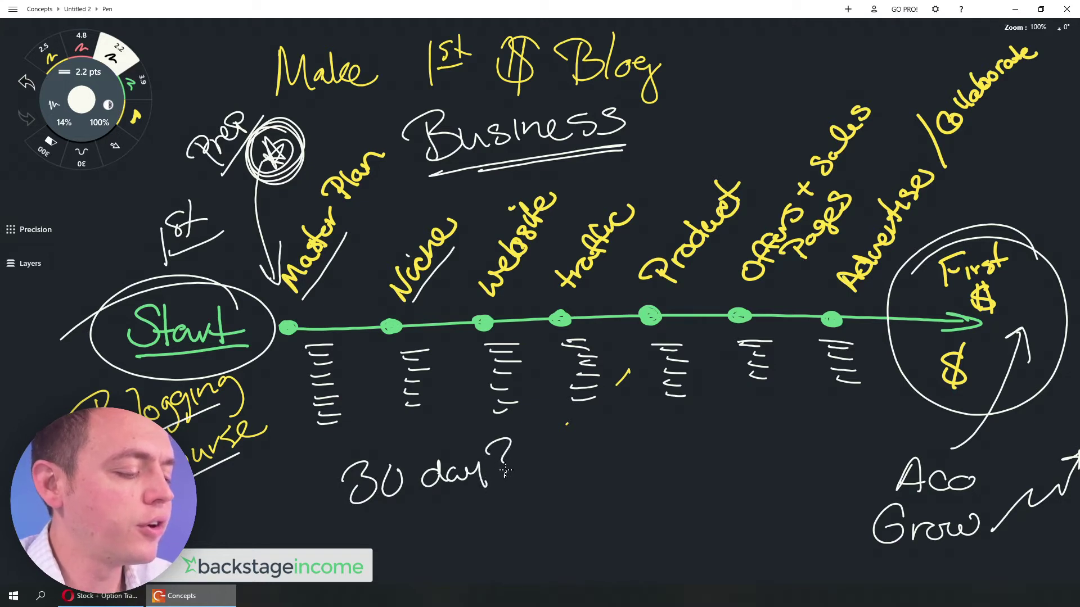
pyautogui.moveTo(608, 442)
pyautogui.mouseDown()
pyautogui.moveTo(596, 473)
pyautogui.moveTo(616, 472)
pyautogui.mouseUp()
pyautogui.moveTo(633, 456)
pyautogui.mouseDown()
pyautogui.moveTo(625, 467)
pyautogui.moveTo(637, 458)
pyautogui.mouseUp()
pyautogui.moveTo(645, 462); pyautogui.dragTo(657, 458)
pyautogui.moveTo(661, 453); pyautogui.dragTo(770, 460)
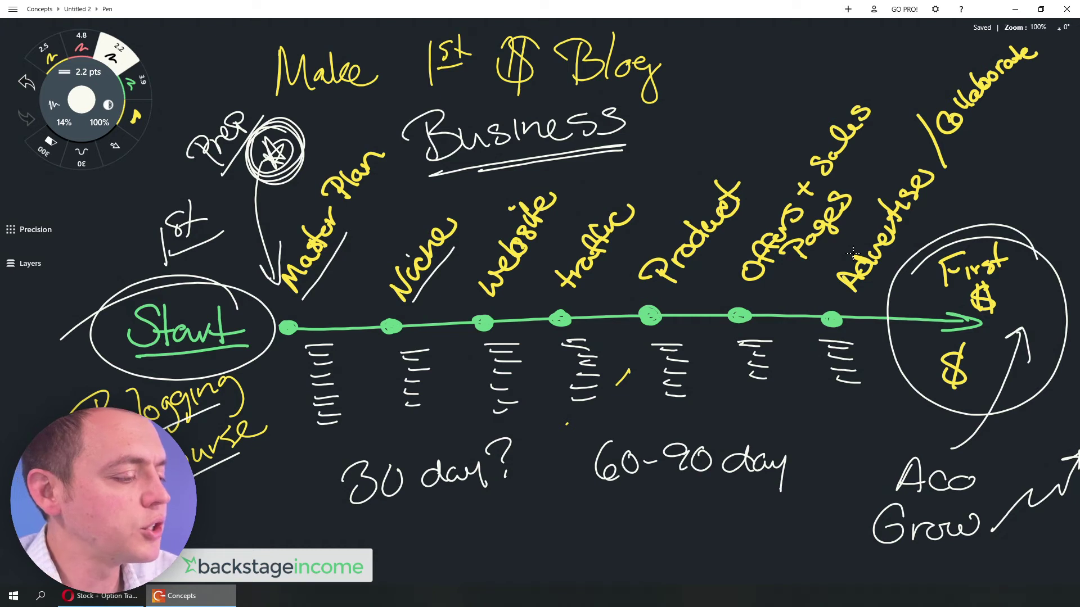
# - Circle Product, traffic, Website, Niche and Master Plan with upward arrows, and add dashes under the first node
pyautogui.moveTo(741, 160)
pyautogui.mouseDown()
pyautogui.moveTo(639, 307)
pyautogui.moveTo(761, 75)
pyautogui.moveTo(748, 87)
pyautogui.moveTo(765, 102)
pyautogui.mouseUp()
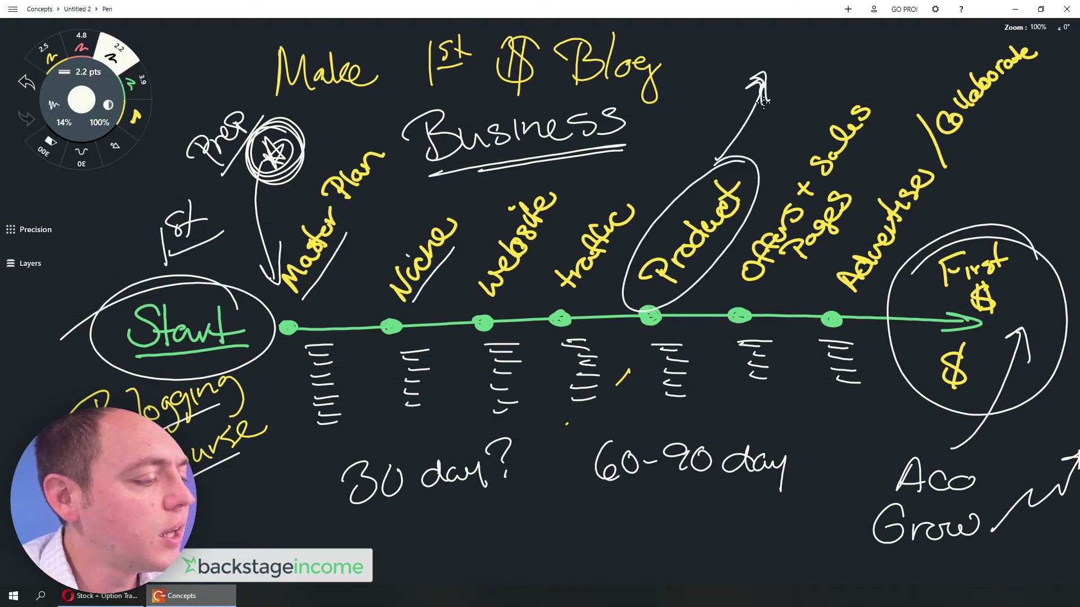
pyautogui.moveTo(626, 203)
pyautogui.mouseDown()
pyautogui.moveTo(624, 275)
pyautogui.moveTo(633, 186)
pyautogui.moveTo(686, 113)
pyautogui.moveTo(692, 126)
pyautogui.mouseUp()
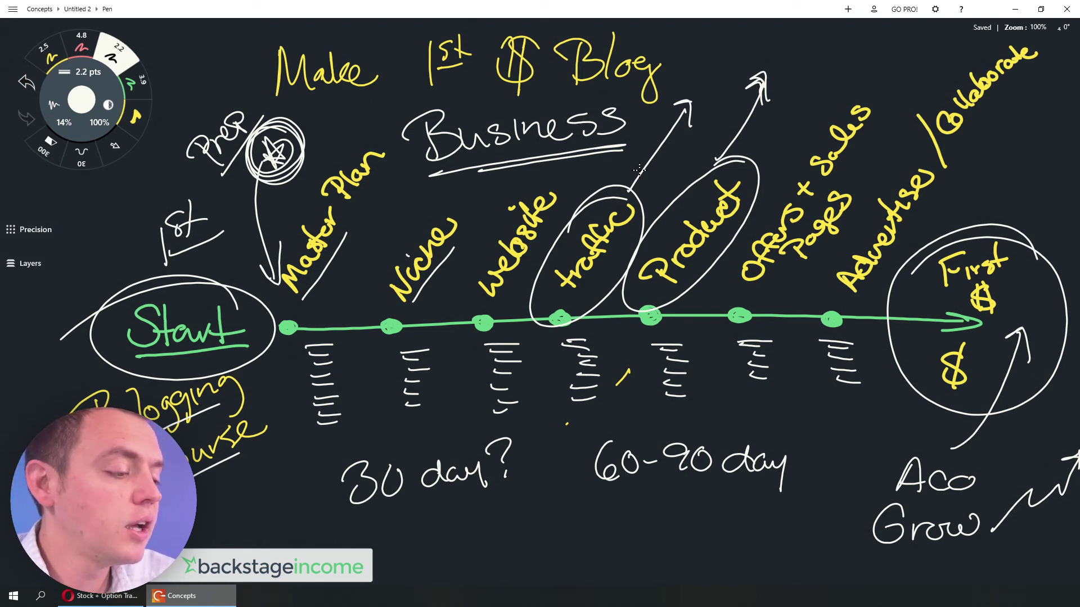
pyautogui.moveTo(544, 179)
pyautogui.mouseDown()
pyautogui.moveTo(571, 222)
pyautogui.moveTo(526, 181)
pyautogui.mouseUp()
pyautogui.moveTo(432, 209); pyautogui.dragTo(388, 215)
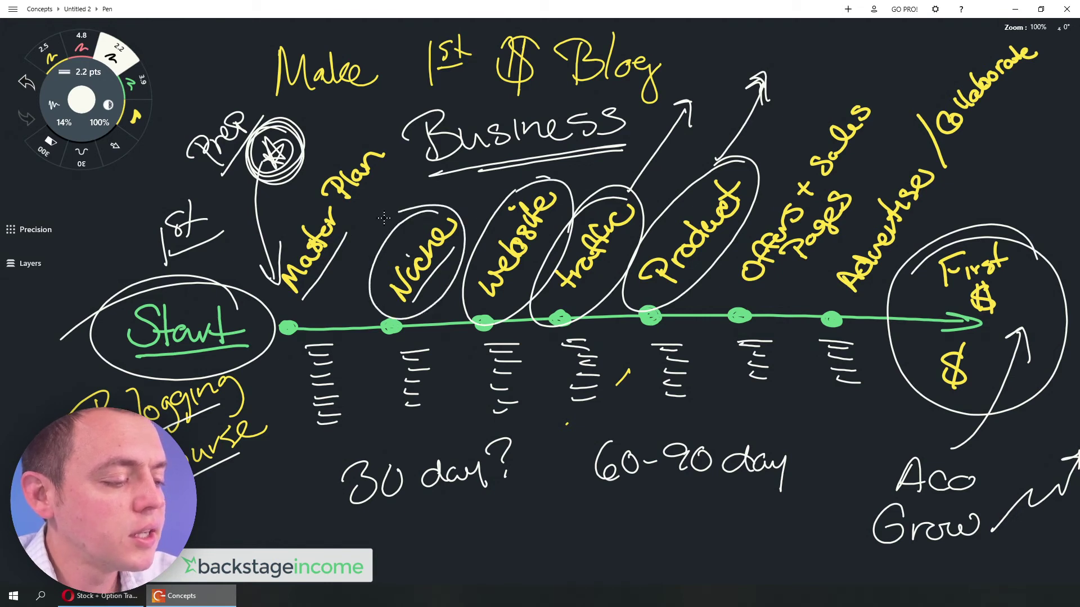
pyautogui.moveTo(365, 131)
pyautogui.mouseDown()
pyautogui.moveTo(259, 263)
pyautogui.moveTo(389, 151)
pyautogui.mouseUp()
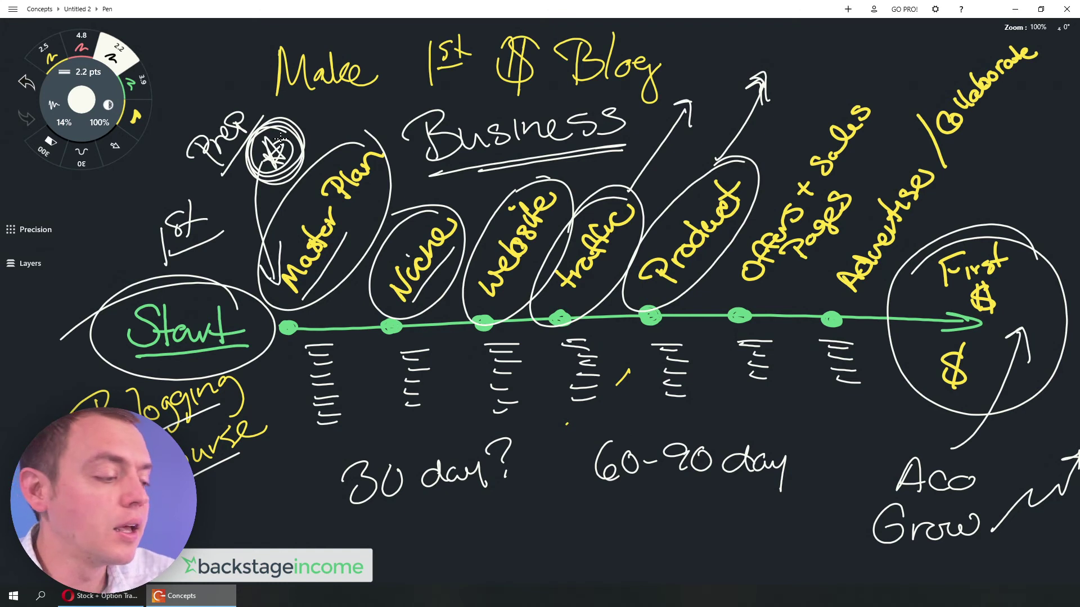
pyautogui.moveTo(306, 344)
pyautogui.mouseDown()
pyautogui.moveTo(351, 367)
pyautogui.moveTo(338, 396)
pyautogui.moveTo(347, 424)
pyautogui.moveTo(427, 355)
pyautogui.moveTo(419, 402)
pyautogui.moveTo(526, 345)
pyautogui.moveTo(507, 397)
pyautogui.moveTo(526, 411)
pyautogui.mouseUp()
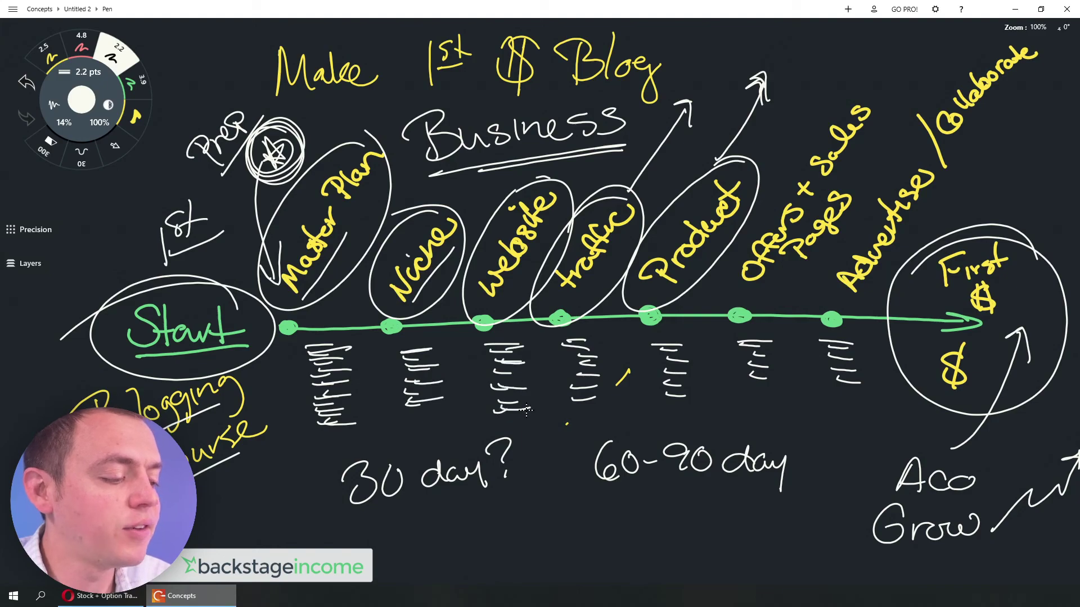